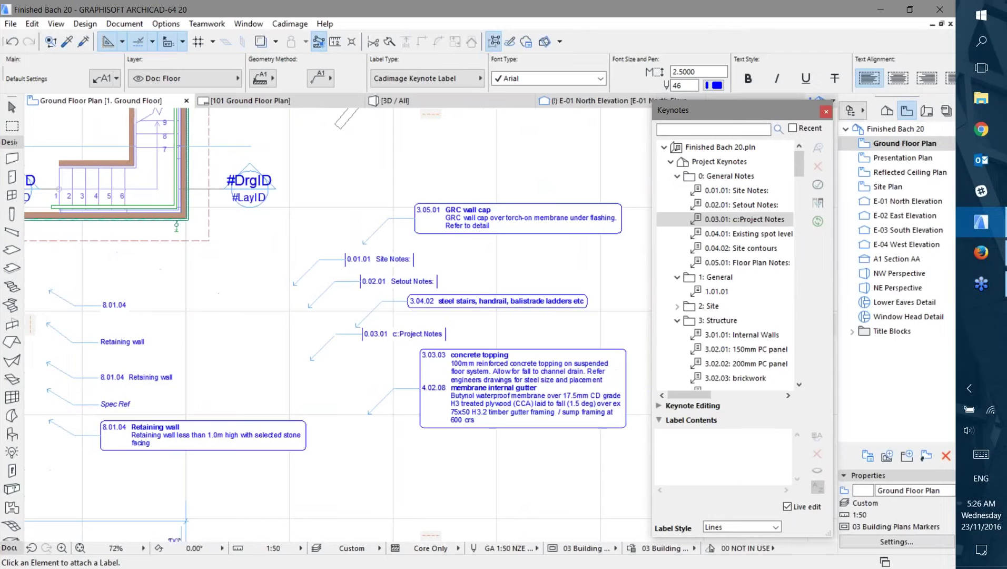
- Select the GRC wall cap label on the plan and expand the Keynote Editing fields
{"action": "left_click", "coordinate": [11, 107]}
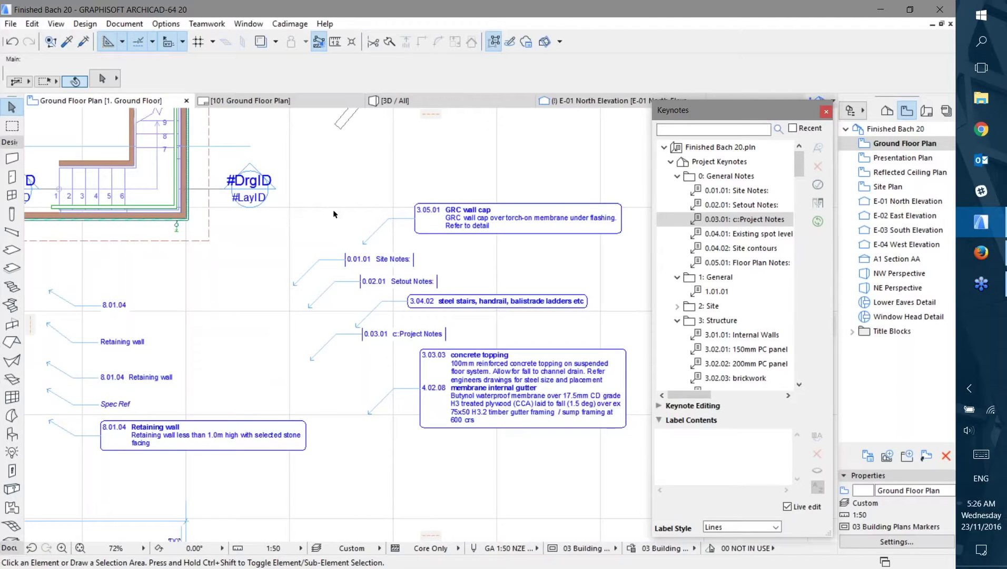
{"action": "left_click", "coordinate": [458, 222]}
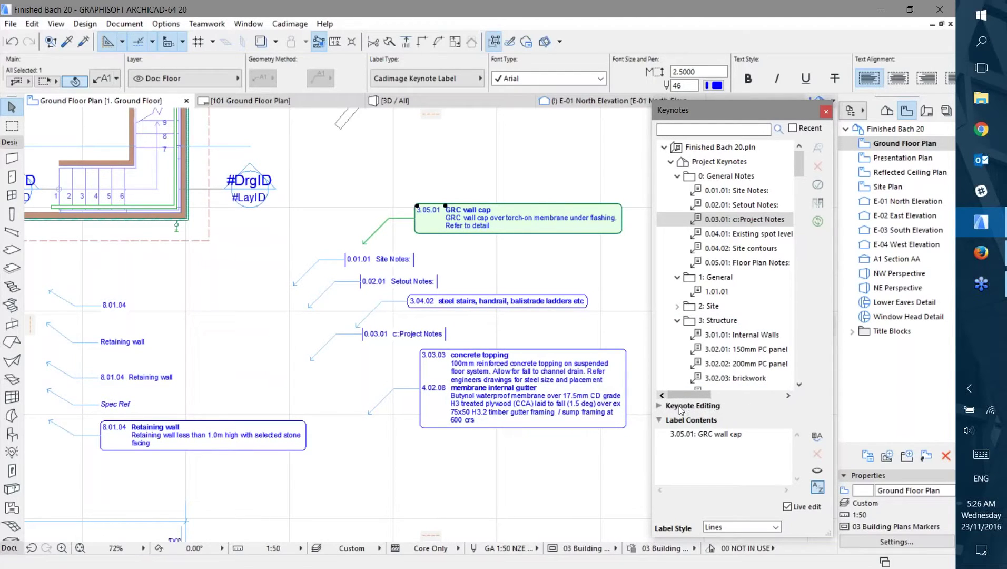
{"action": "left_click", "coordinate": [659, 406]}
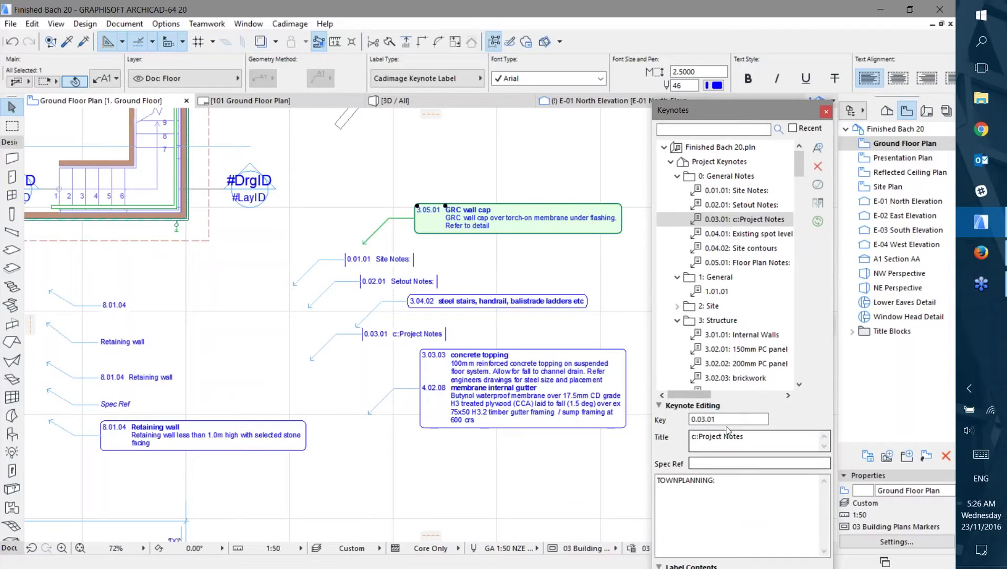
{"action": "left_click", "coordinate": [495, 309]}
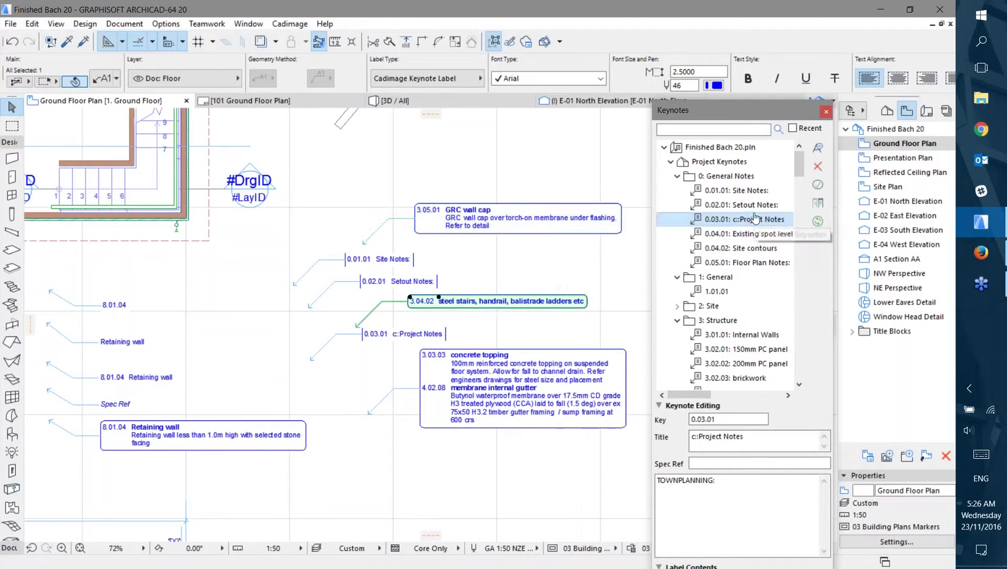
{"action": "key", "text": "Escape"}
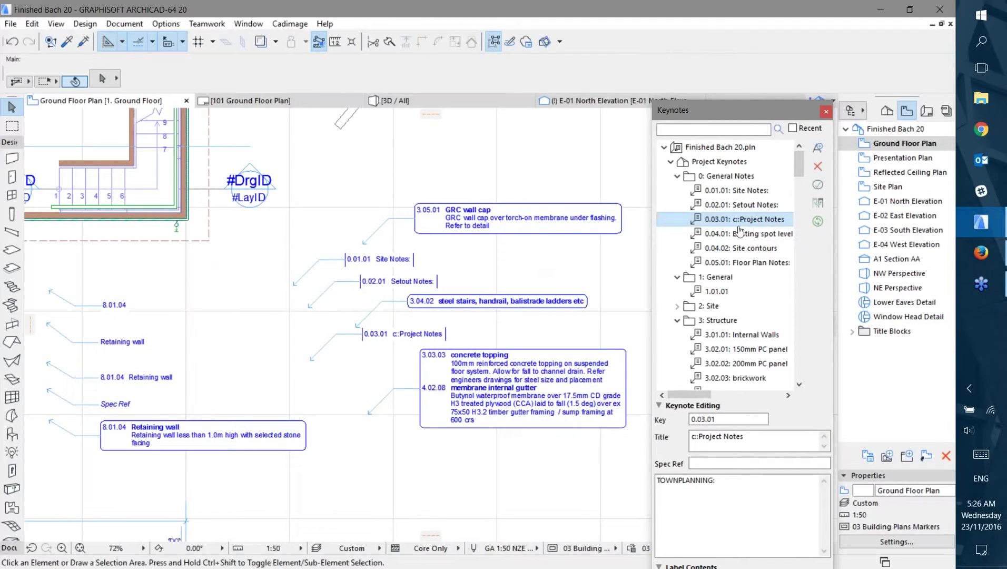
- Review the Existing spot levels, Site contours and Floor Plan Notes keynotes
{"action": "left_click", "coordinate": [740, 233]}
{"action": "left_click", "coordinate": [733, 251]}
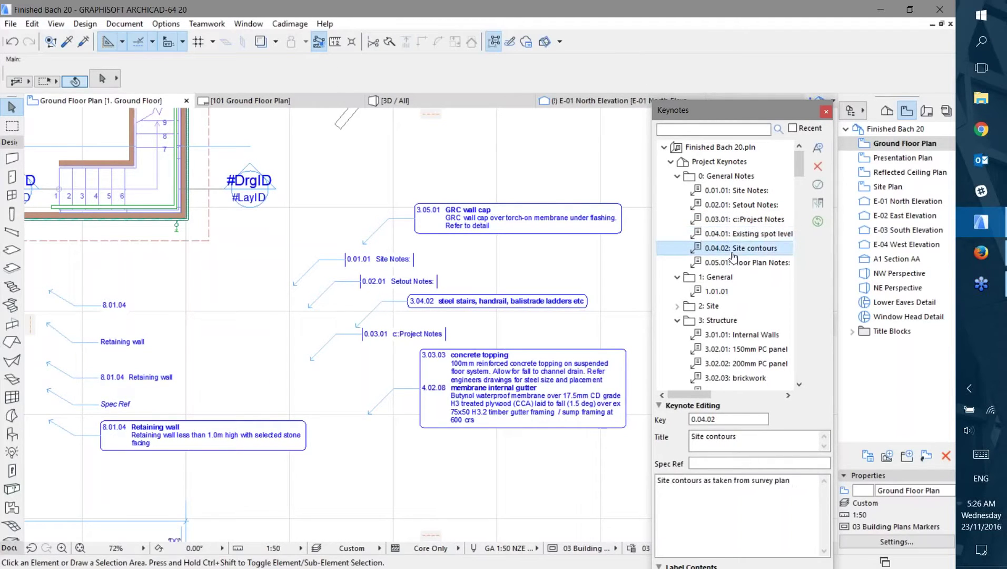
{"action": "left_click", "coordinate": [736, 268]}
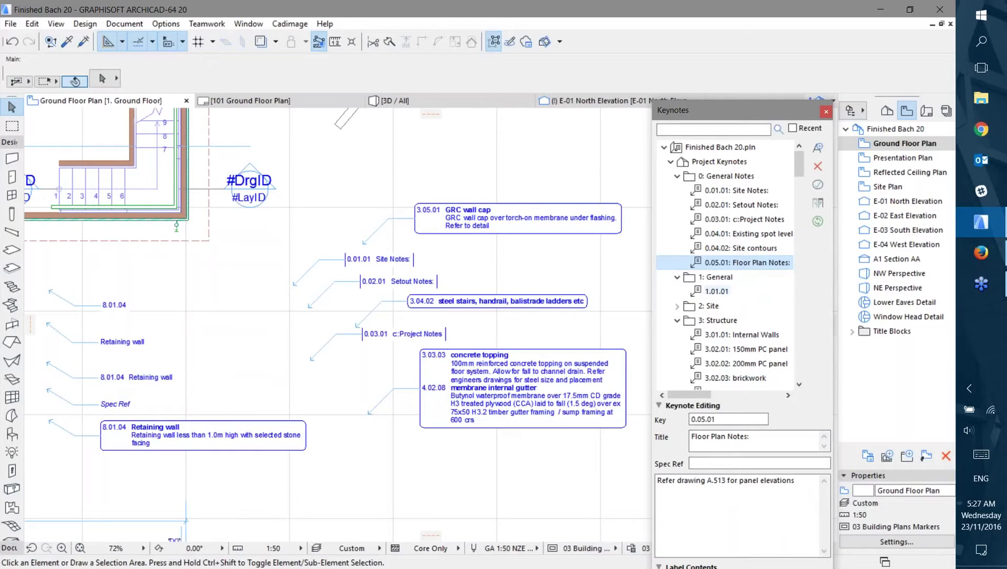
{"action": "left_click_drag", "start_coordinate": [799, 162], "coordinate": [800, 176]}
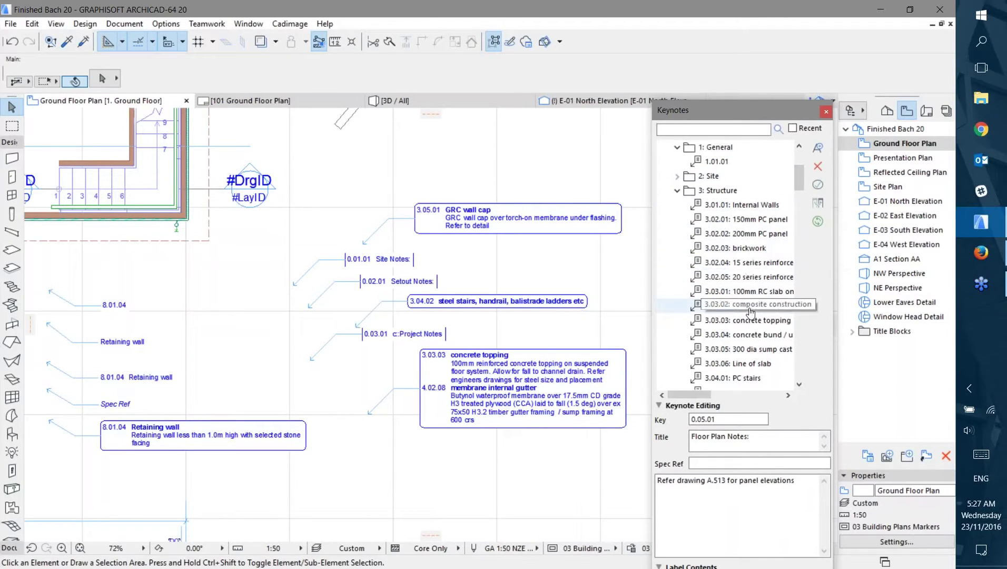
- Trim keynote 3.03.03's description to its first sentence
{"action": "left_click", "coordinate": [732, 321]}
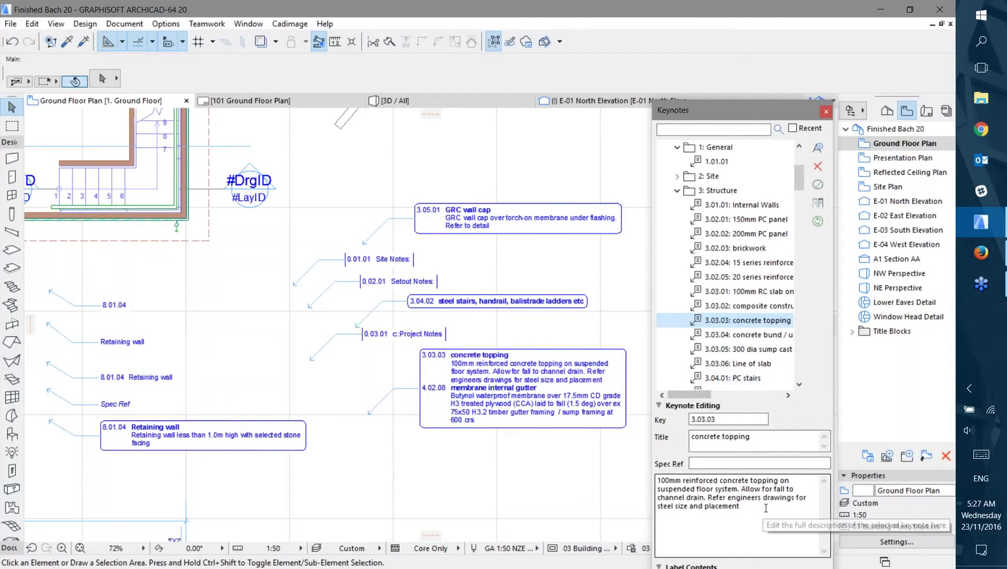
{"action": "left_click_drag", "start_coordinate": [766, 508], "coordinate": [596, 455]}
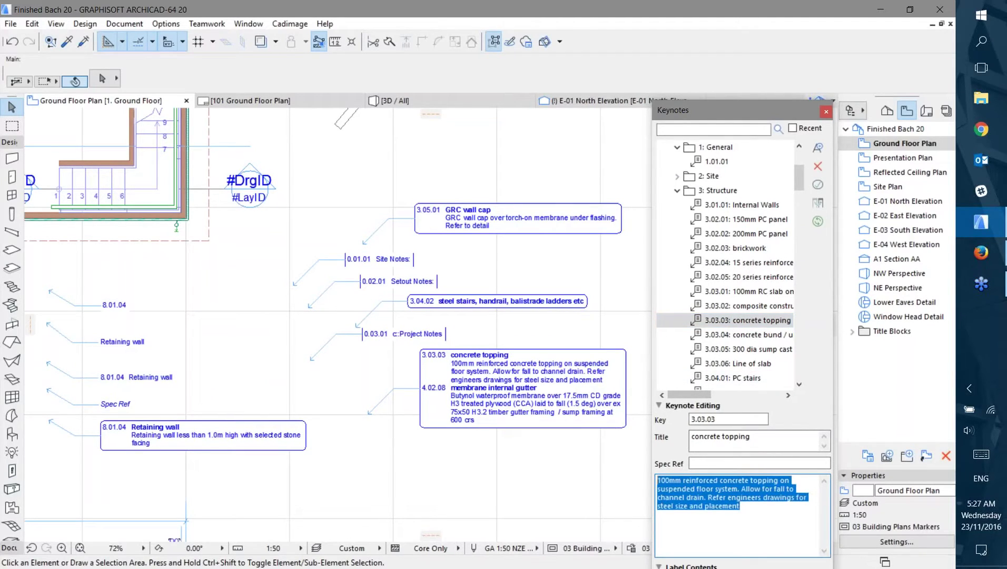
{"action": "left_click_drag", "start_coordinate": [770, 510], "coordinate": [746, 489]}
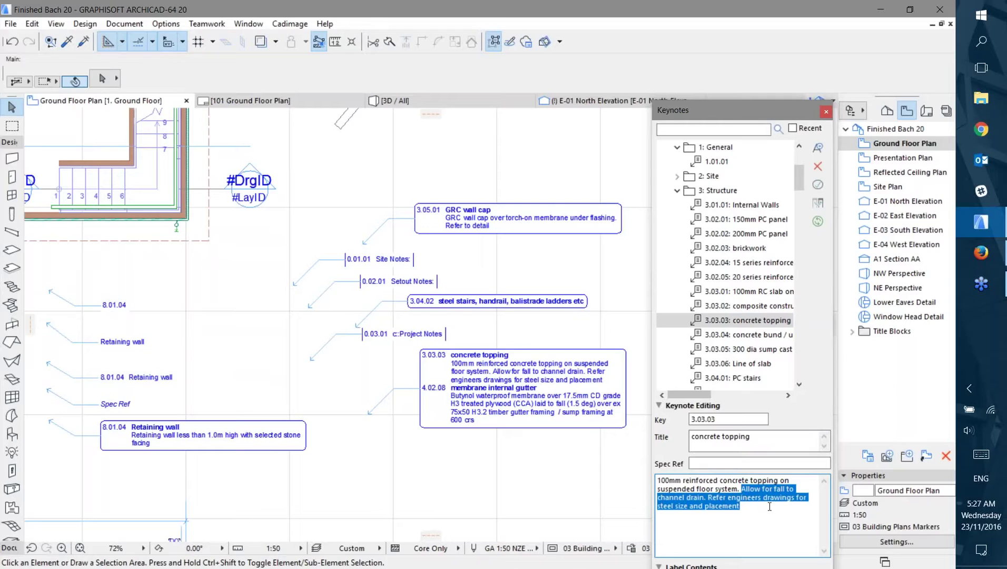
{"action": "key", "text": "Delete"}
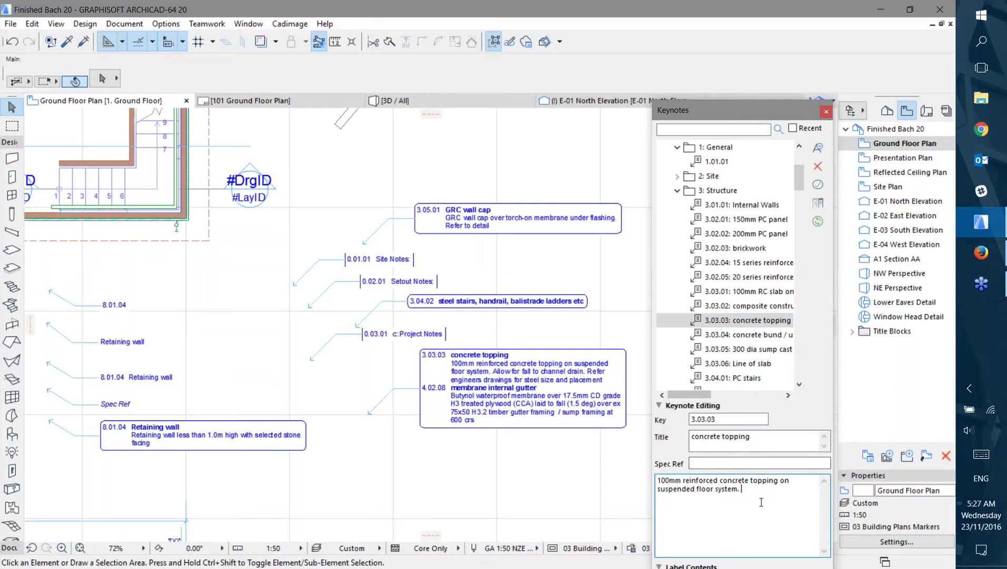
- Append ' Number 4' so the title reads 'concrete topping Number 4'
{"action": "left_click", "coordinate": [768, 436]}
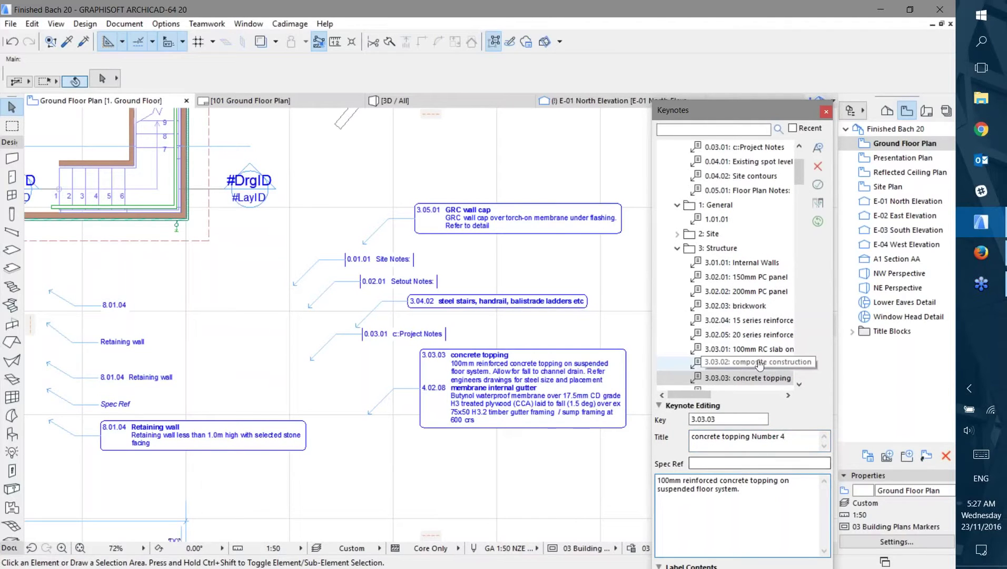
{"action": "left_click_drag", "start_coordinate": [687, 394], "coordinate": [705, 397]}
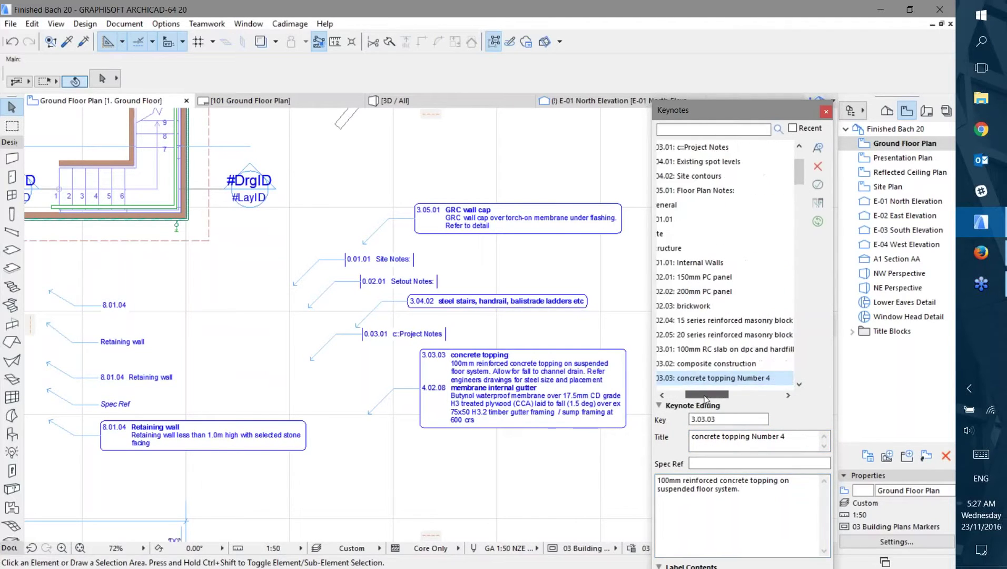
{"action": "left_click", "coordinate": [724, 378]}
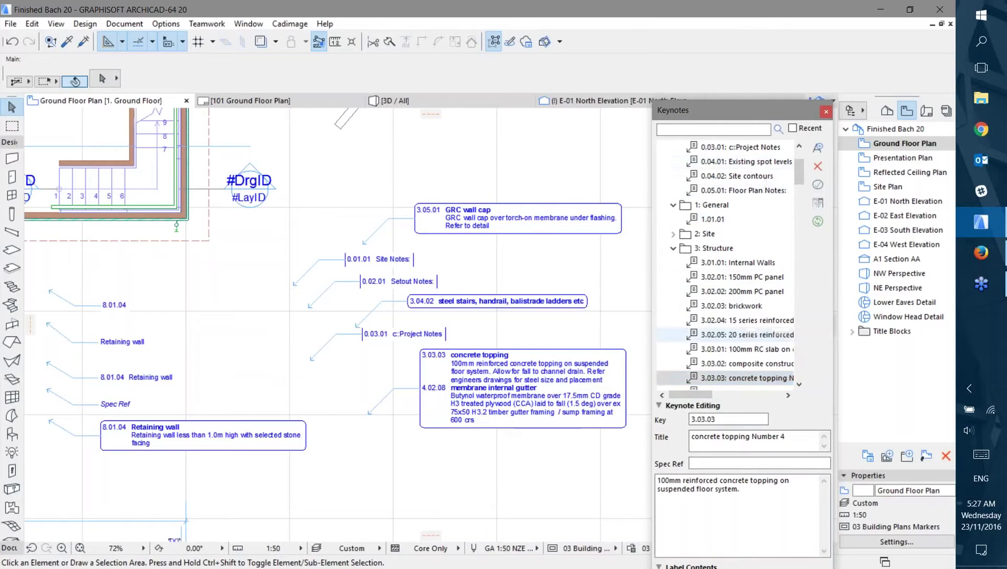
- Give the 8.01.04 Retaining wall keynote a new description, then view 8.01.03 Stone retaining wall
{"action": "left_click", "coordinate": [743, 292]}
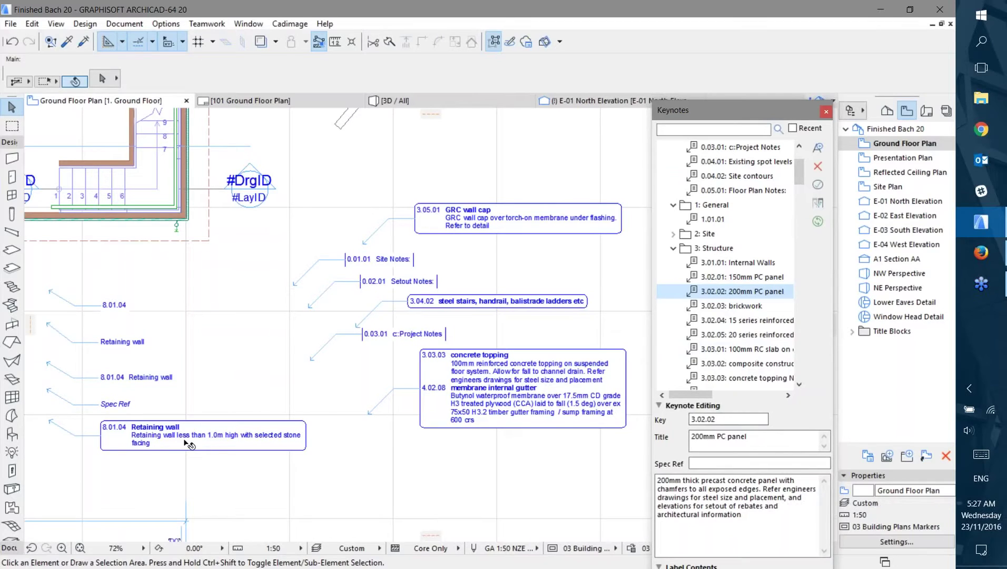
{"action": "left_click_drag", "start_coordinate": [804, 179], "coordinate": [815, 376]}
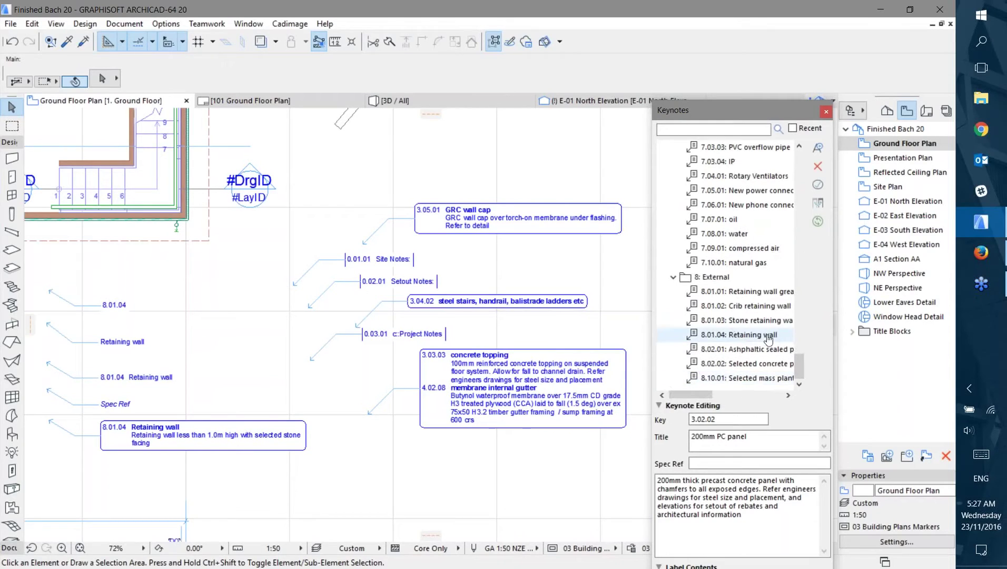
{"action": "left_click", "coordinate": [734, 337]}
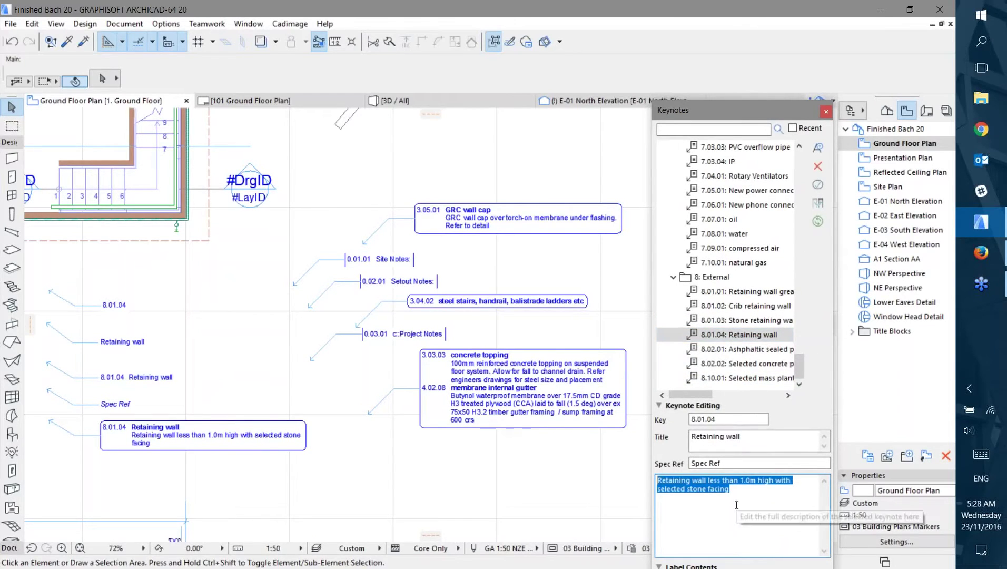
{"action": "type", "text": "RETAINI"}
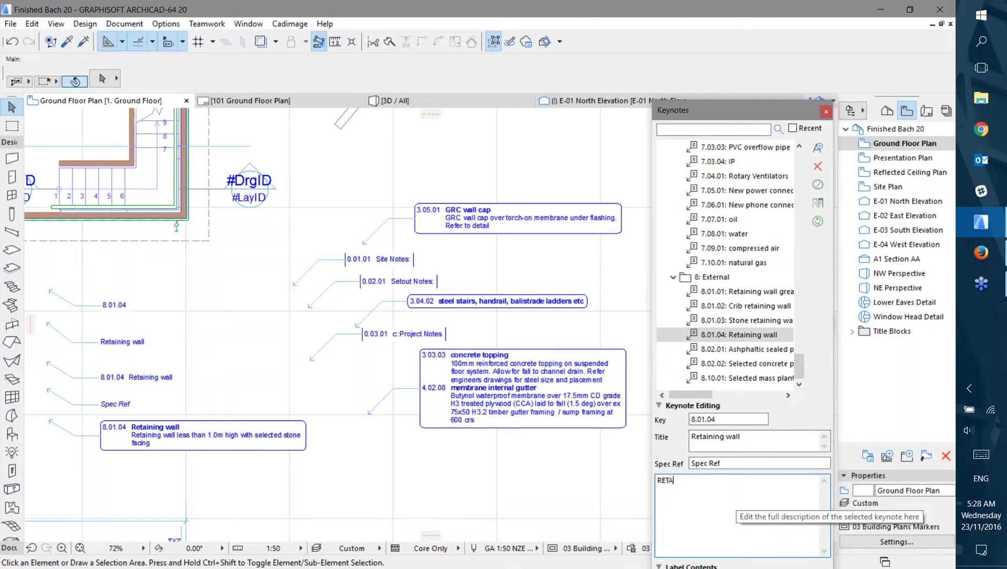
{"action": "left_click", "coordinate": [731, 320]}
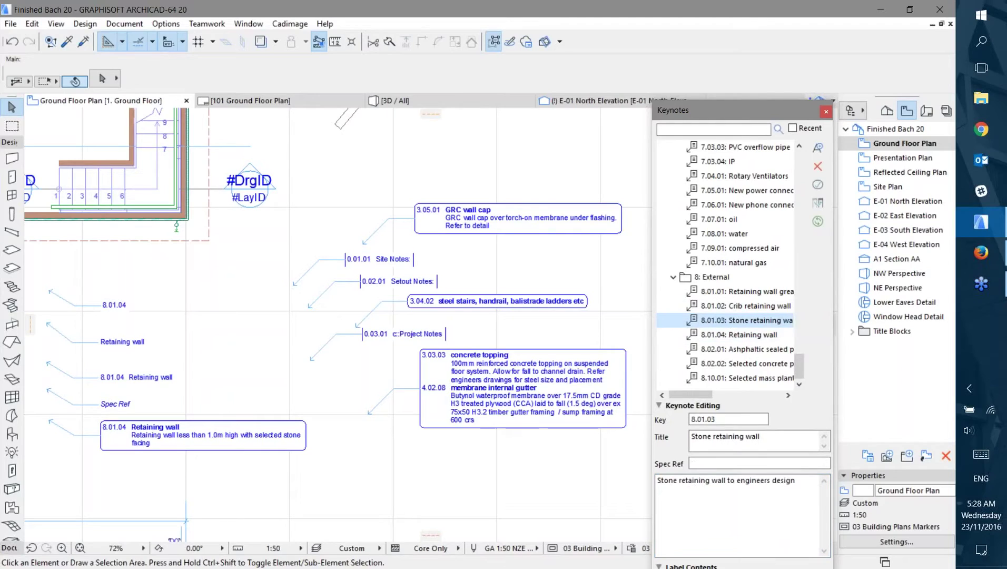
{"action": "left_click", "coordinate": [446, 468]}
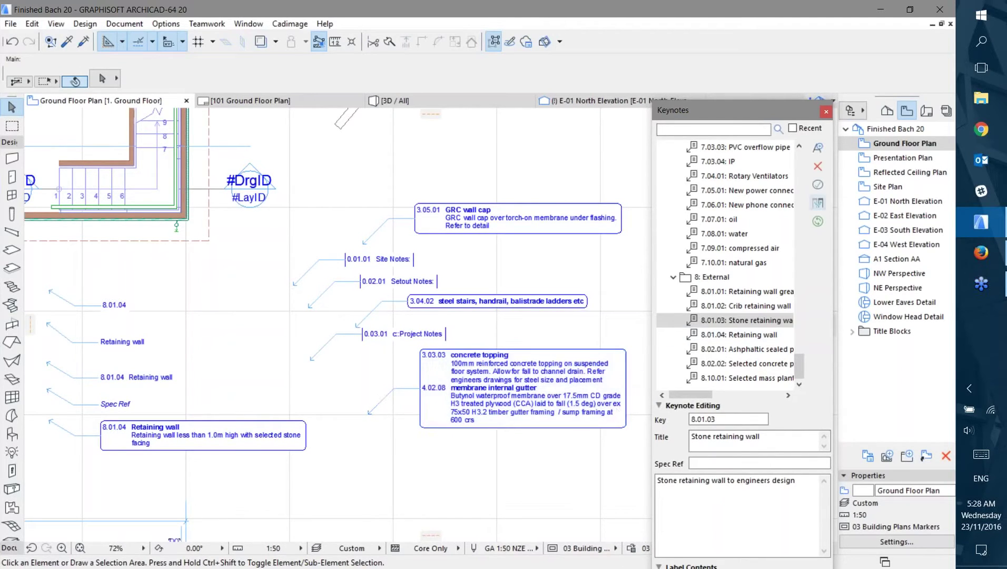
- Open Cadimage Audit Labels and enlarge it to show 3.03.03 Changed [1] and 8.01.04 Changed [6]
{"action": "left_click", "coordinate": [818, 185]}
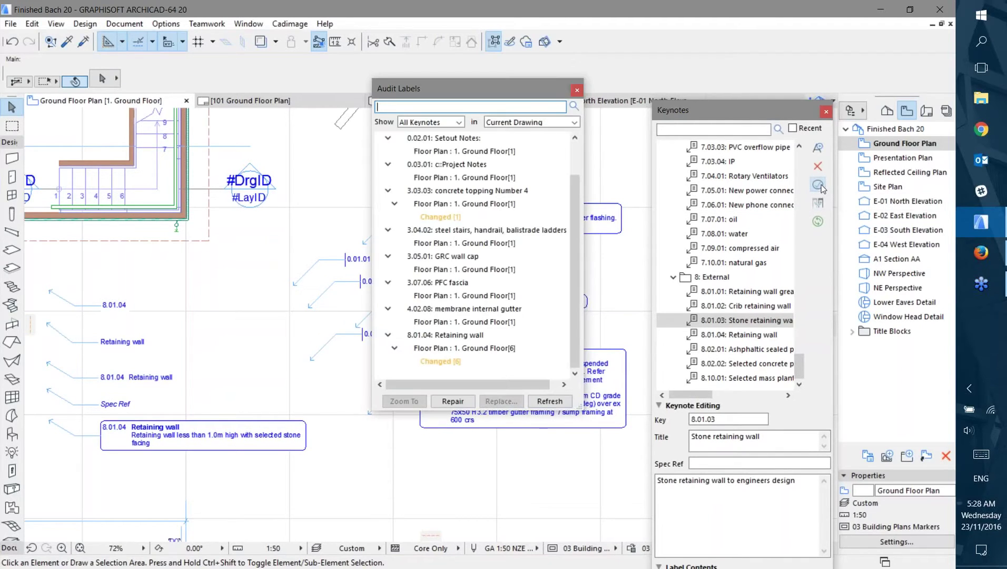
{"action": "left_click_drag", "start_coordinate": [579, 412], "coordinate": [626, 485]}
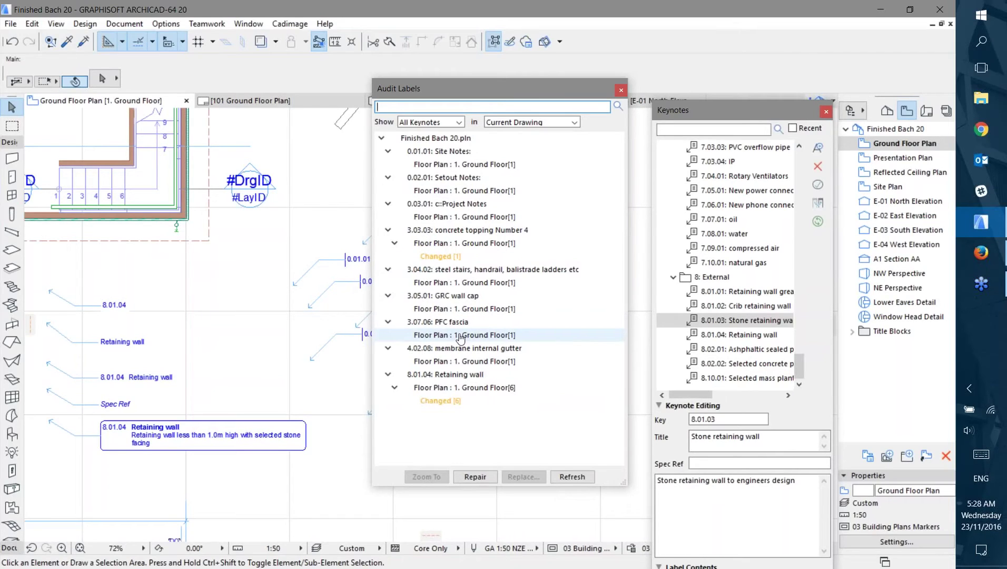
- Zoom the plan to the six changed 8.01.04 labels, then to the changed 3.03.03 label
{"action": "left_click", "coordinate": [458, 403]}
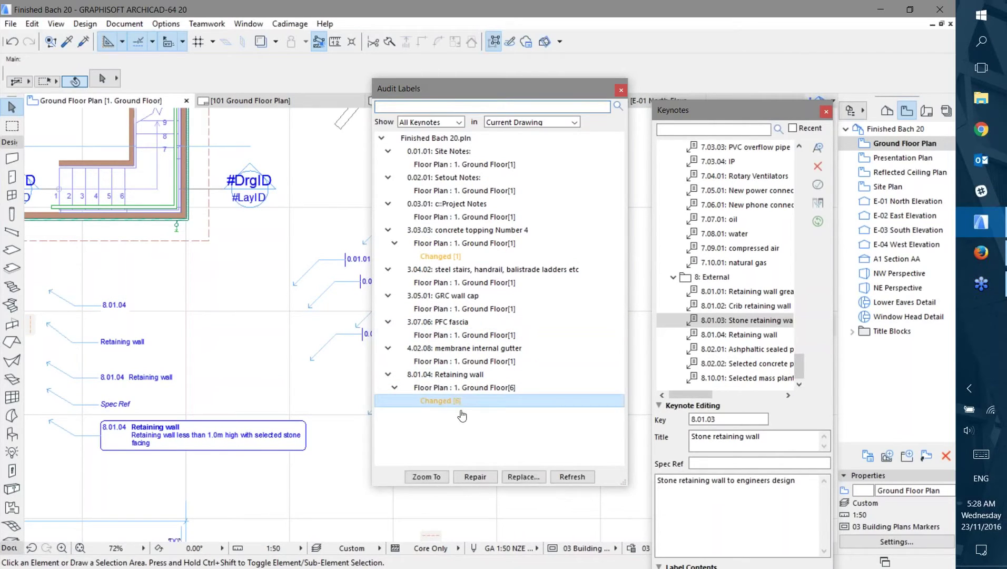
{"action": "left_click", "coordinate": [427, 476]}
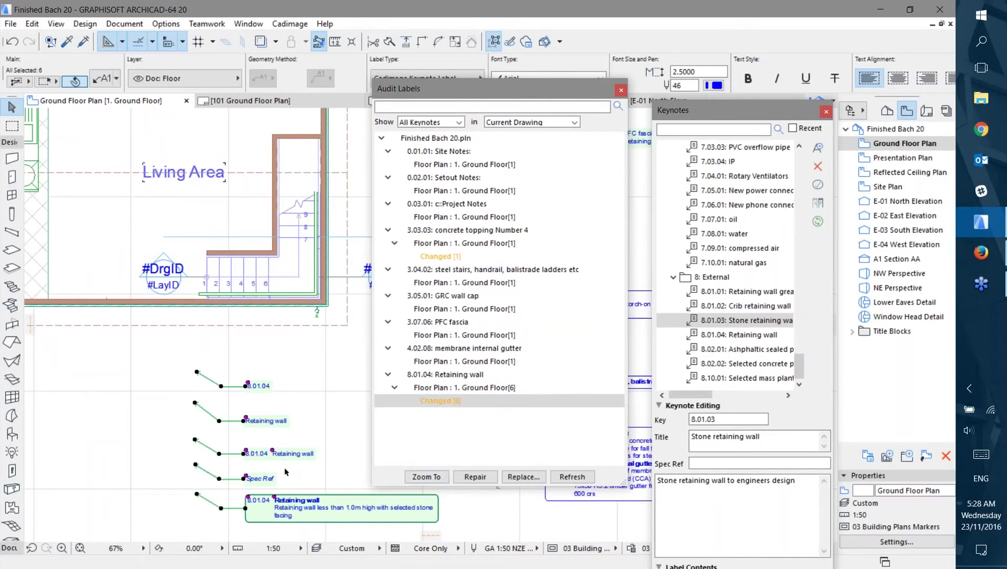
{"action": "left_click", "coordinate": [456, 257]}
{"action": "left_click", "coordinate": [428, 475]}
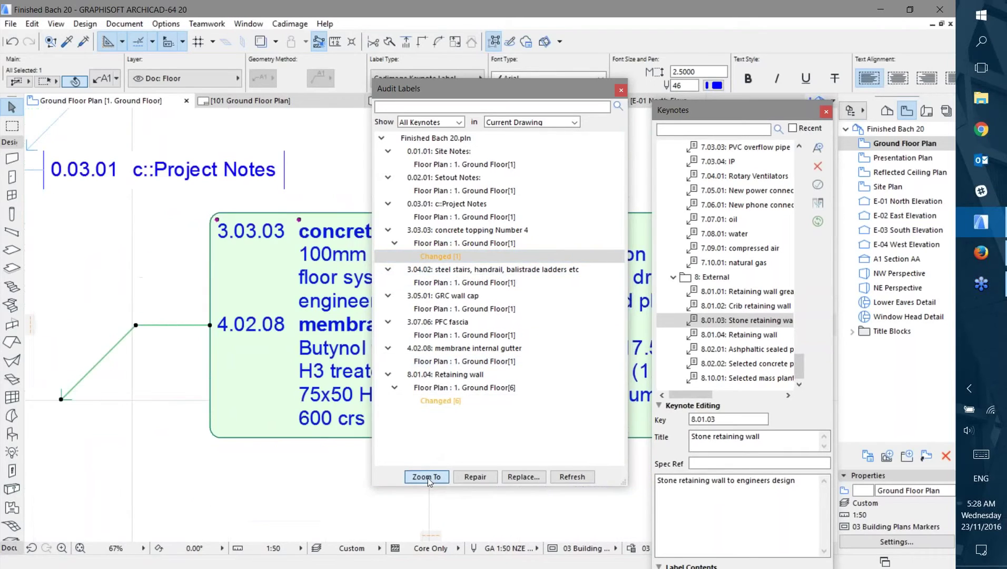
{"action": "scroll", "coordinate": [329, 269], "scroll_direction": "down", "scroll_amount": 10}
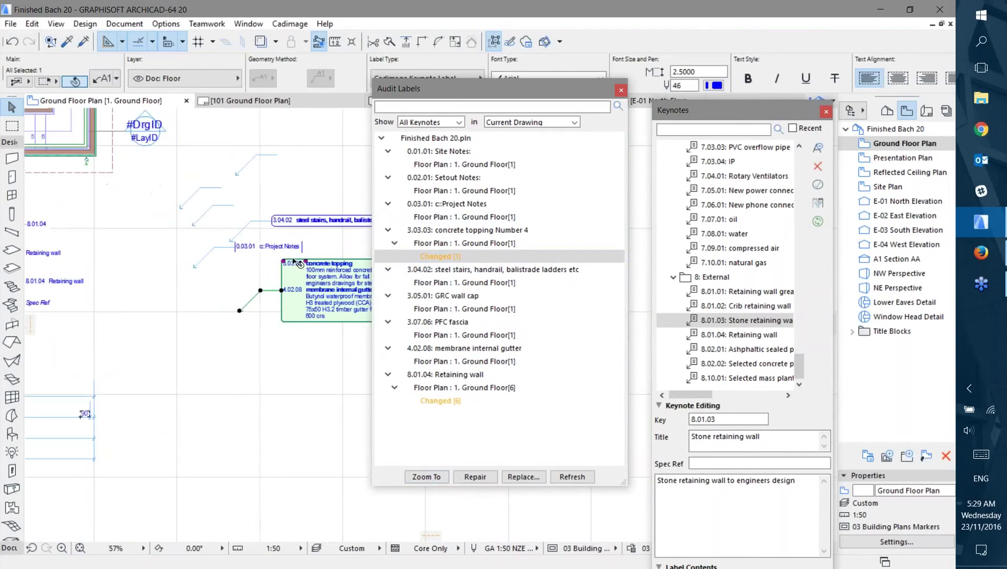
{"action": "scroll", "coordinate": [241, 374], "scroll_direction": "up", "scroll_amount": 3}
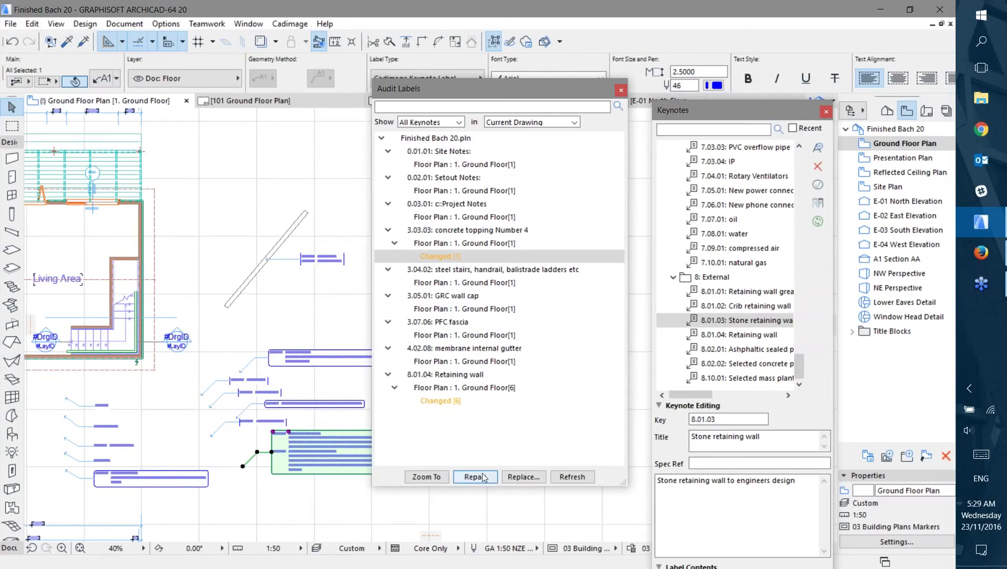
- Repair every changed label from the Finished Bach 20.pln root, then close the audit
{"action": "left_click", "coordinate": [496, 444]}
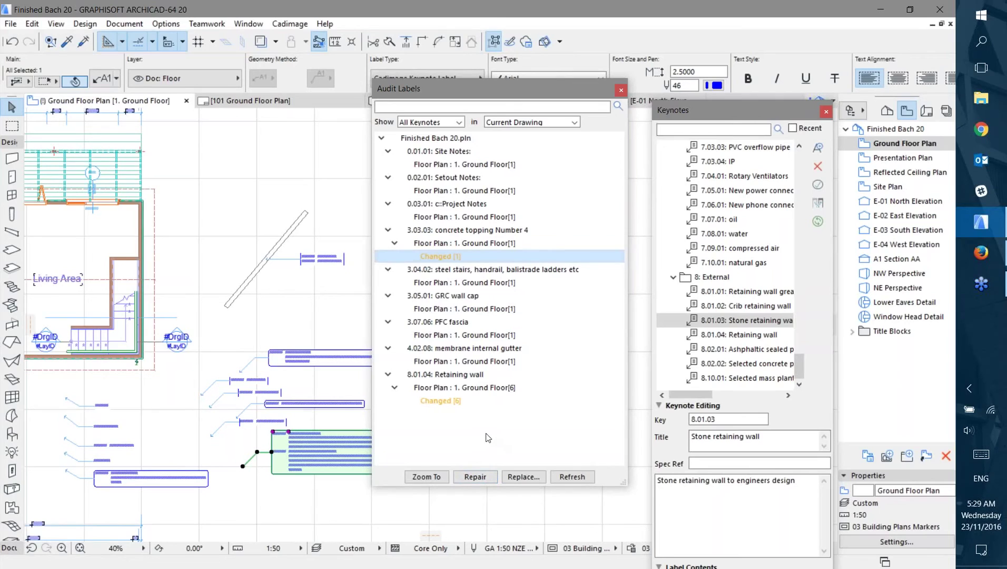
{"action": "left_click", "coordinate": [411, 138]}
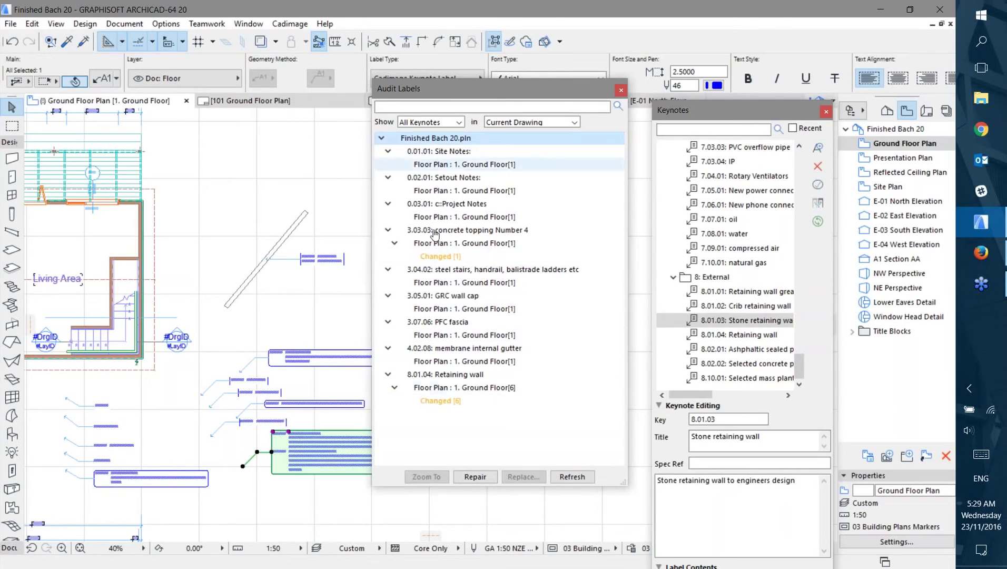
{"action": "left_click", "coordinate": [480, 474]}
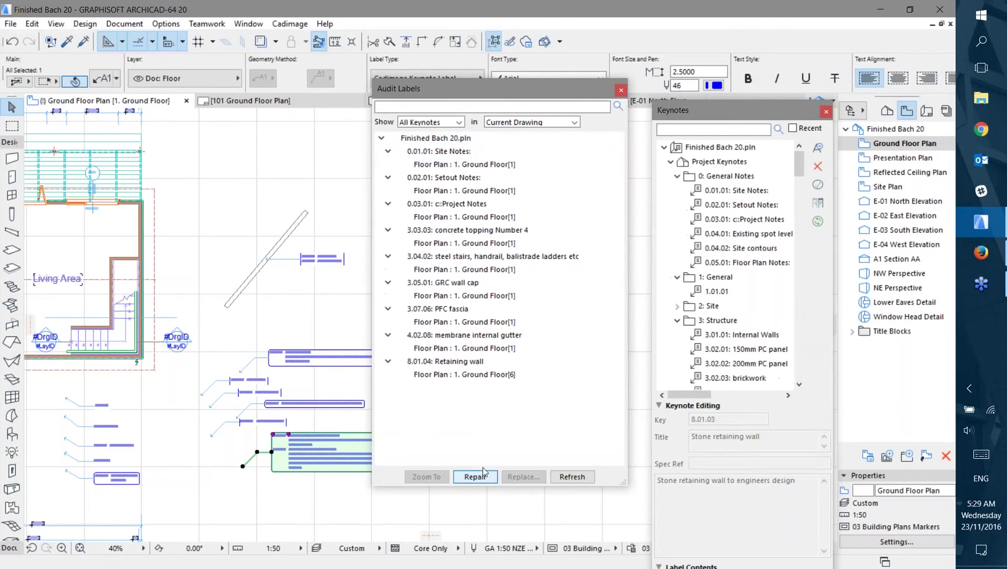
{"action": "left_click", "coordinate": [621, 91]}
- Pan around the plan to check the repaired labels, inspecting the 3.03.03 label
{"action": "scroll", "coordinate": [216, 466], "scroll_direction": "up", "scroll_amount": 4}
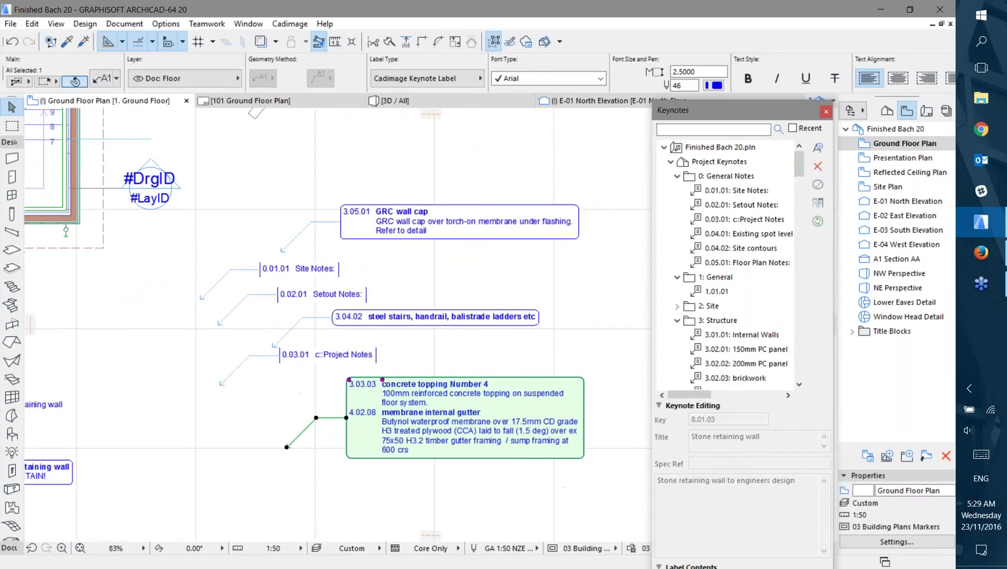
{"action": "middle_click_drag", "start_coordinate": [216, 466], "coordinate": [259, 432]}
{"action": "key", "text": "Escape"}
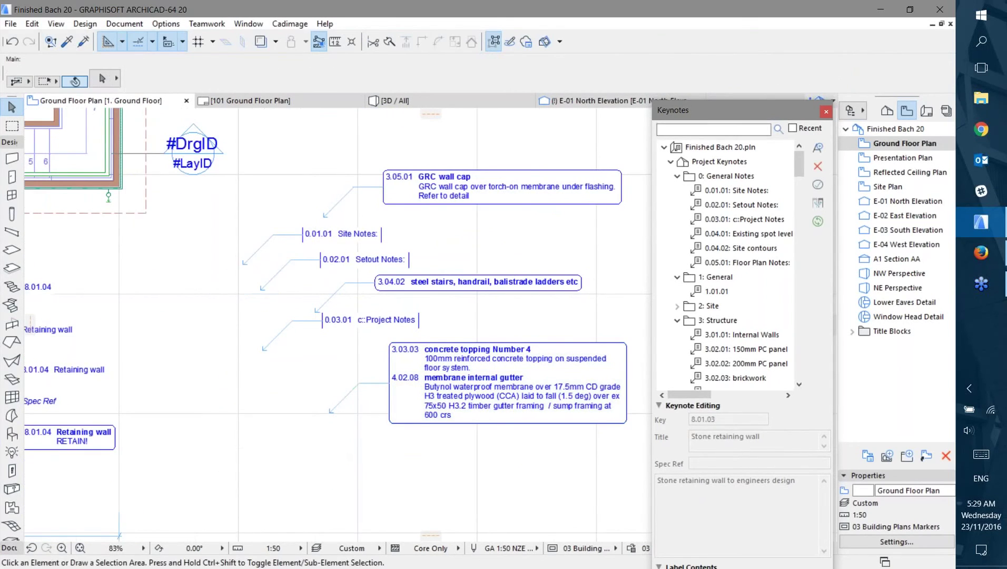
{"action": "middle_click_drag", "start_coordinate": [87, 444], "coordinate": [157, 456]}
{"action": "middle_click_drag", "start_coordinate": [316, 462], "coordinate": [187, 464]}
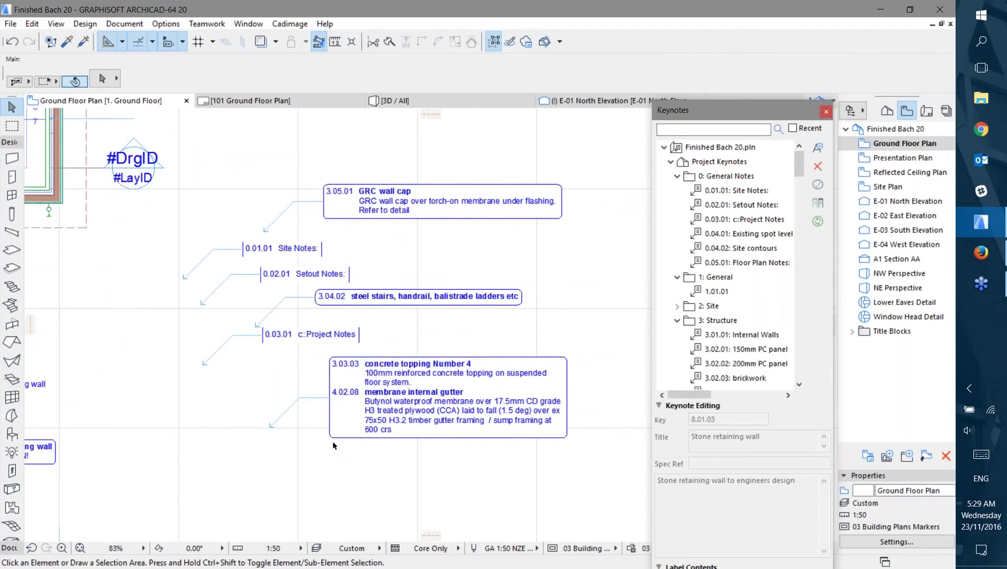
{"action": "left_click", "coordinate": [395, 374]}
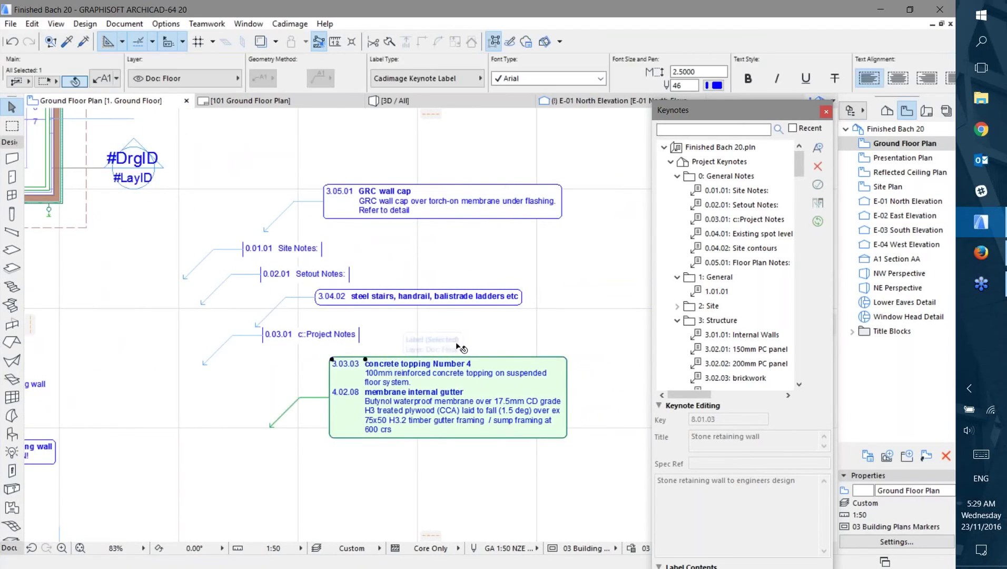
{"action": "left_click", "coordinate": [561, 321]}
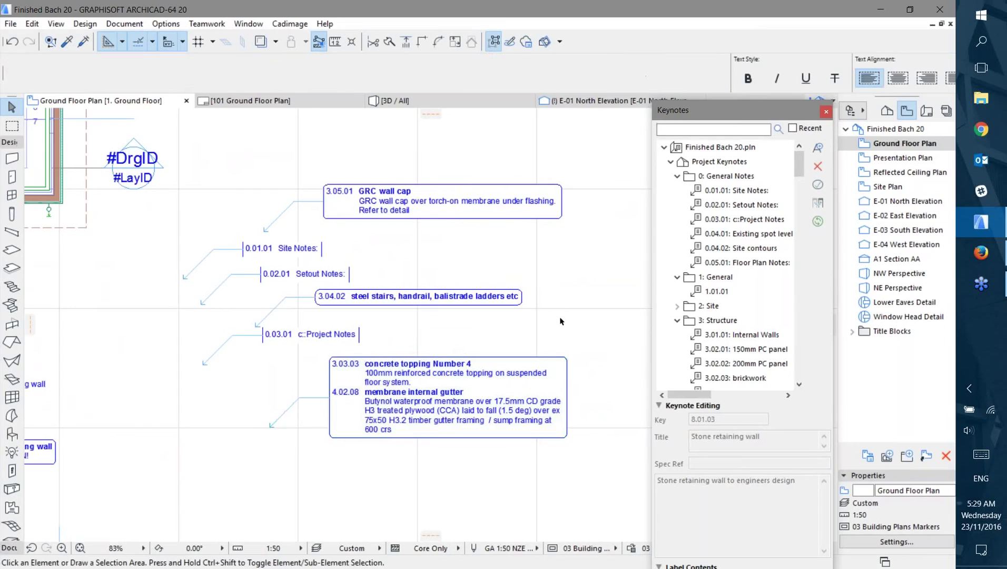
- Open the 101 Ground Floor Plan layout from the Layout Book
{"action": "left_click", "coordinate": [927, 110]}
{"action": "double_click", "coordinate": [904, 190]}
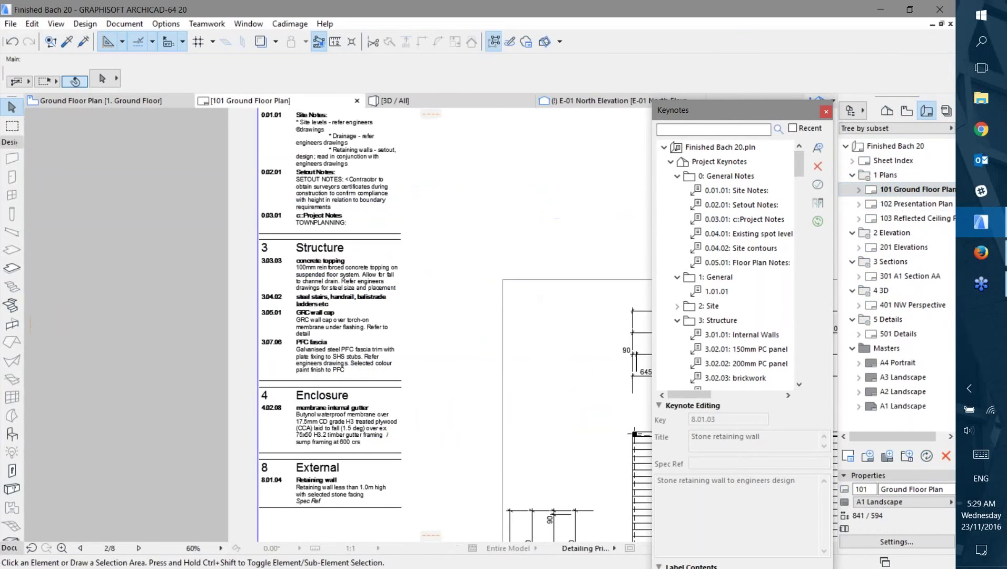
{"action": "scroll", "coordinate": [337, 324], "scroll_direction": "down", "scroll_amount": 10}
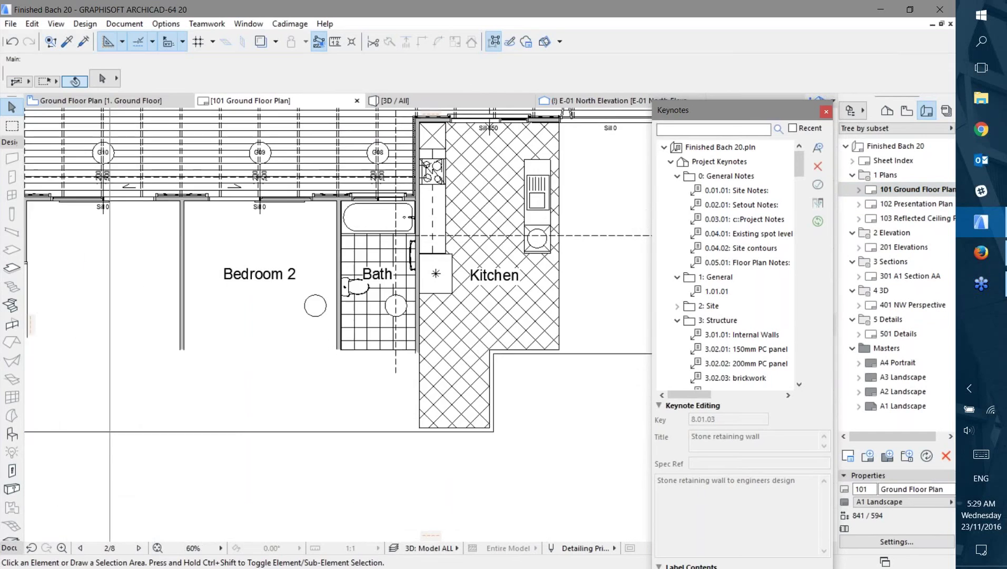
{"action": "scroll", "coordinate": [337, 324], "scroll_direction": "down", "scroll_amount": 5}
{"action": "scroll", "coordinate": [337, 324], "scroll_direction": "right", "scroll_amount": 8}
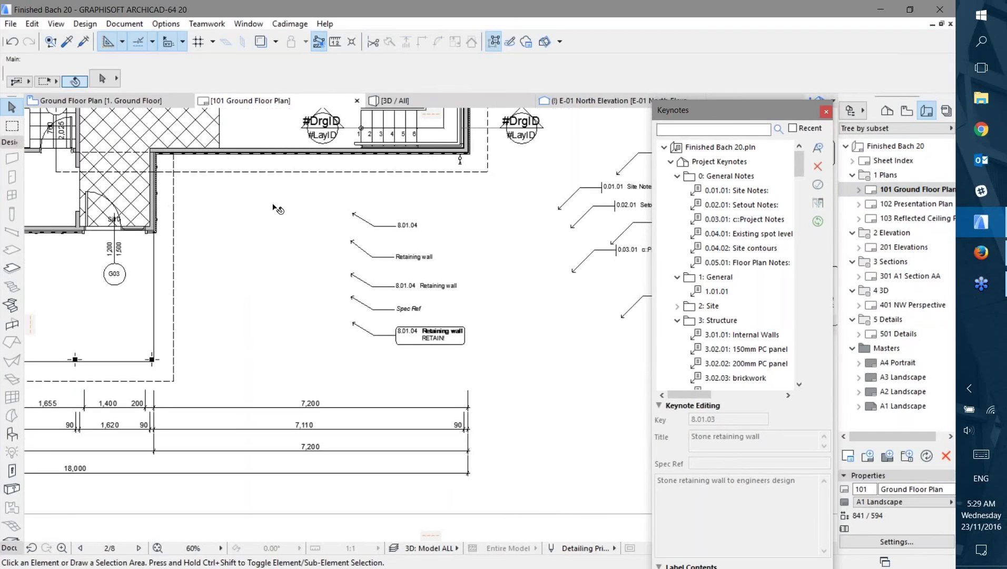
{"action": "scroll", "coordinate": [406, 370], "scroll_direction": "up", "scroll_amount": 10}
{"action": "scroll", "coordinate": [406, 370], "scroll_direction": "left", "scroll_amount": 8}
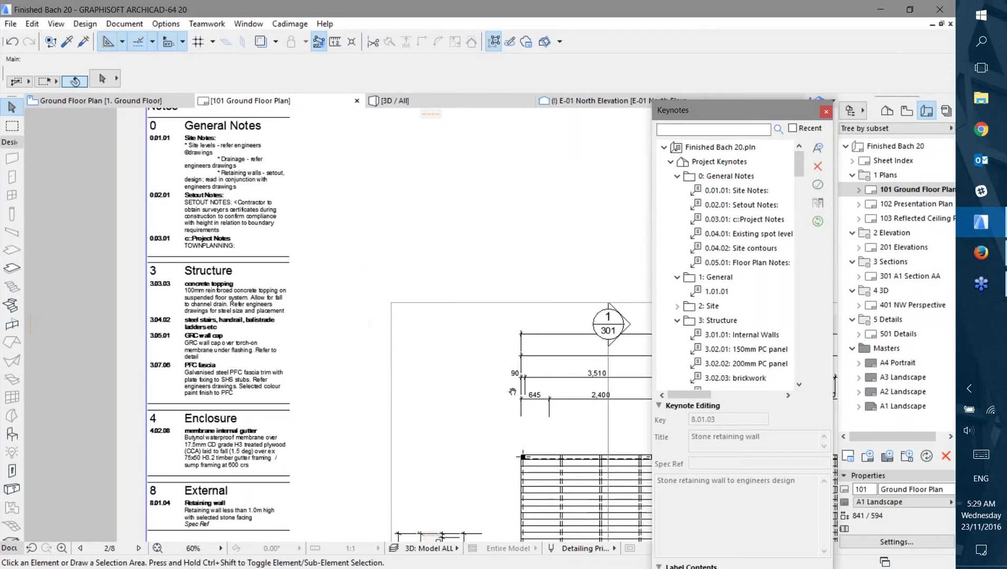
- Update the layout's keynote schedules with the latest keynote text
{"action": "left_click", "coordinate": [290, 23]}
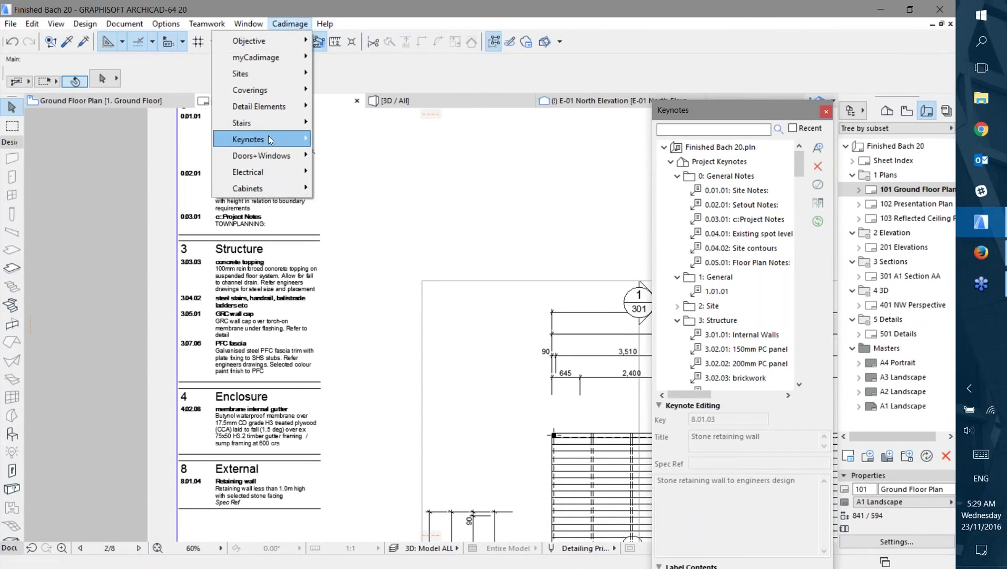
{"action": "mouse_move", "coordinate": [267, 140]}
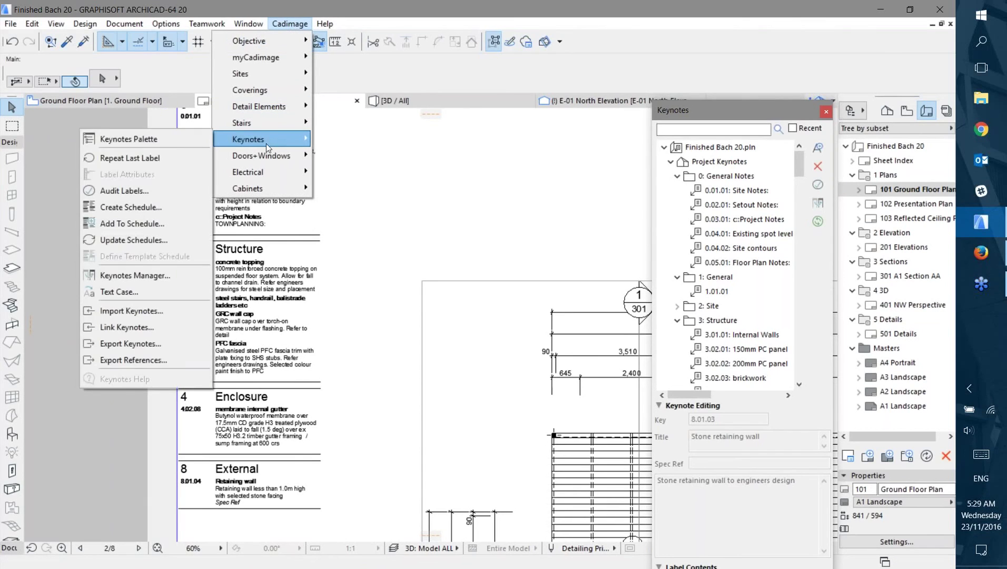
{"action": "left_click", "coordinate": [124, 240]}
{"action": "left_click", "coordinate": [531, 234]}
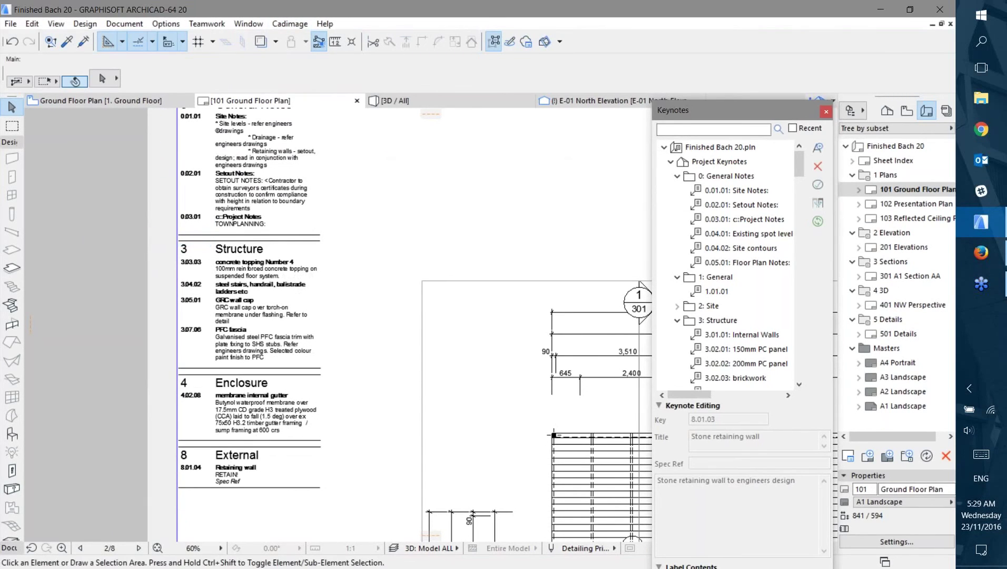